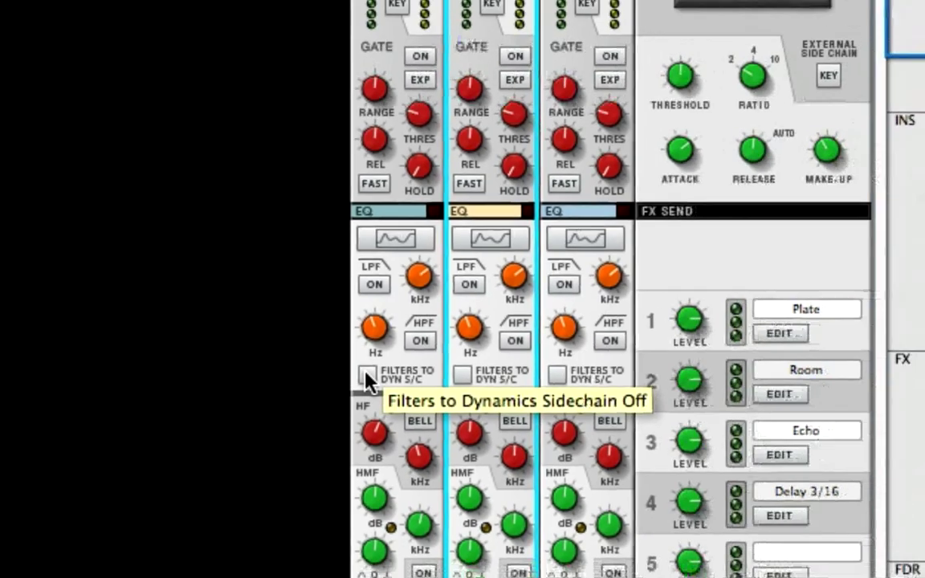
Step: Route the VOX S filters into its dynamics sidechain, toggling 'Filters to Dyn S/C' to check it
{"action": "left_click", "coordinate": [365, 375]}
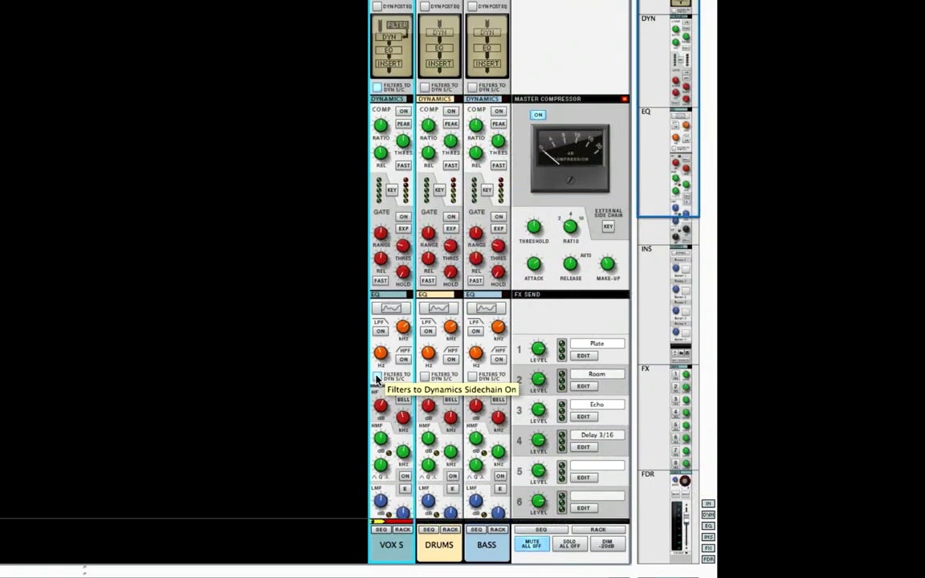
{"action": "left_click", "coordinate": [377, 377]}
{"action": "left_click", "coordinate": [377, 87]}
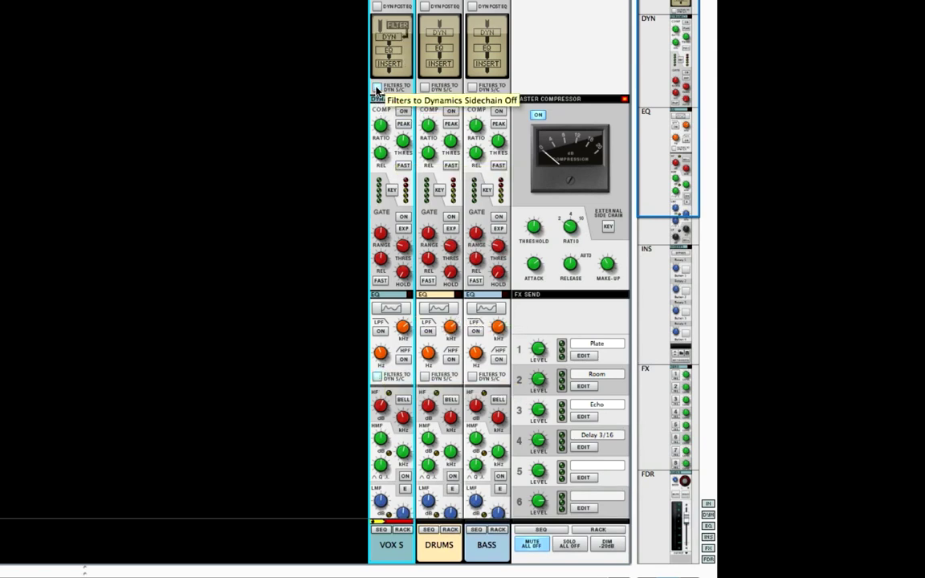
{"action": "left_click", "coordinate": [377, 88]}
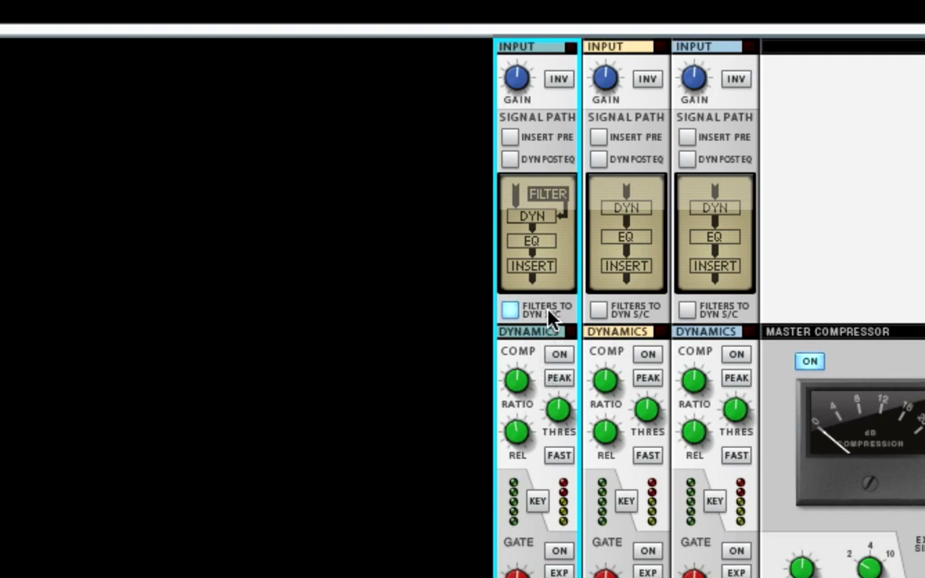
Step: Put the VOX S dynamics after the EQ and take its filters off the dynamics sidechain
{"action": "left_click", "coordinate": [511, 159]}
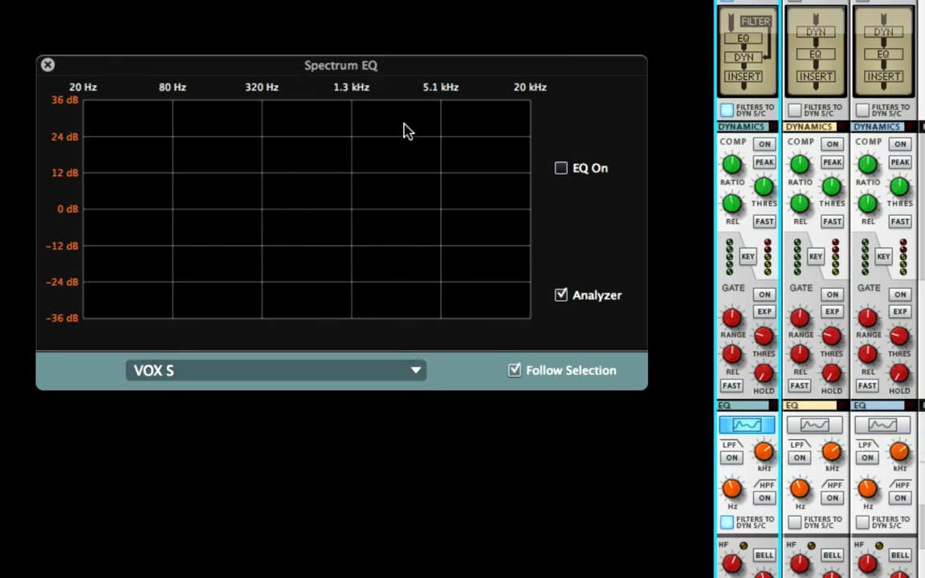
{"action": "left_click", "coordinate": [729, 524]}
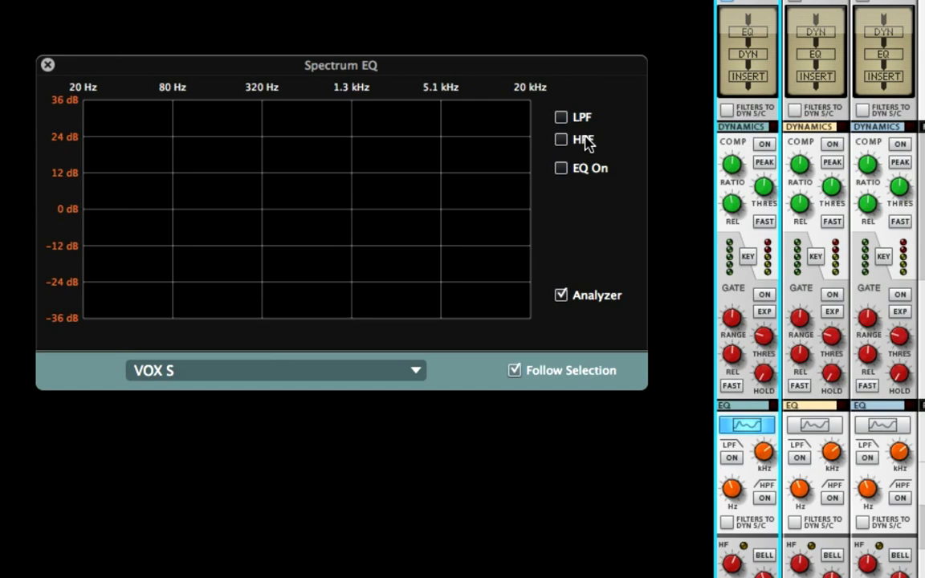
{"action": "left_click", "coordinate": [729, 524]}
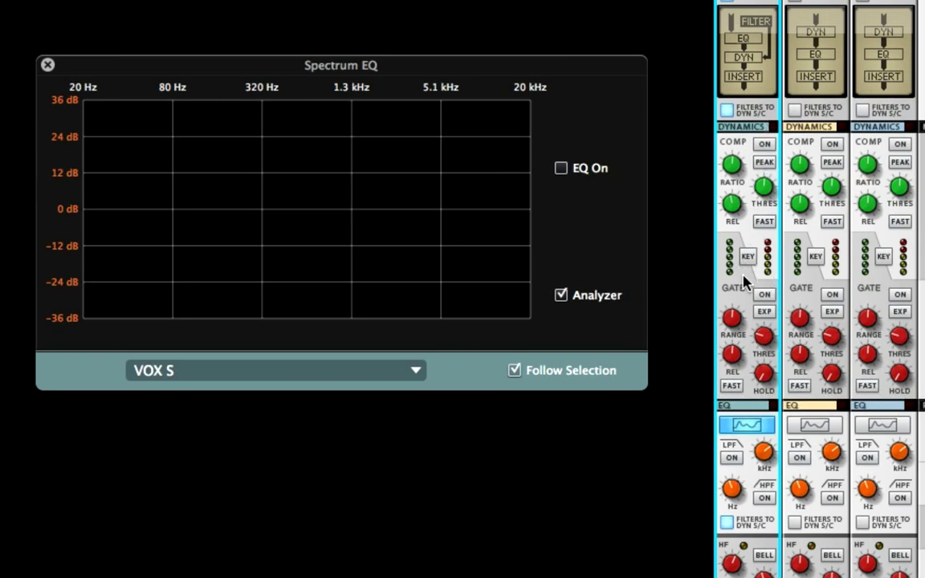
{"action": "left_click", "coordinate": [728, 523]}
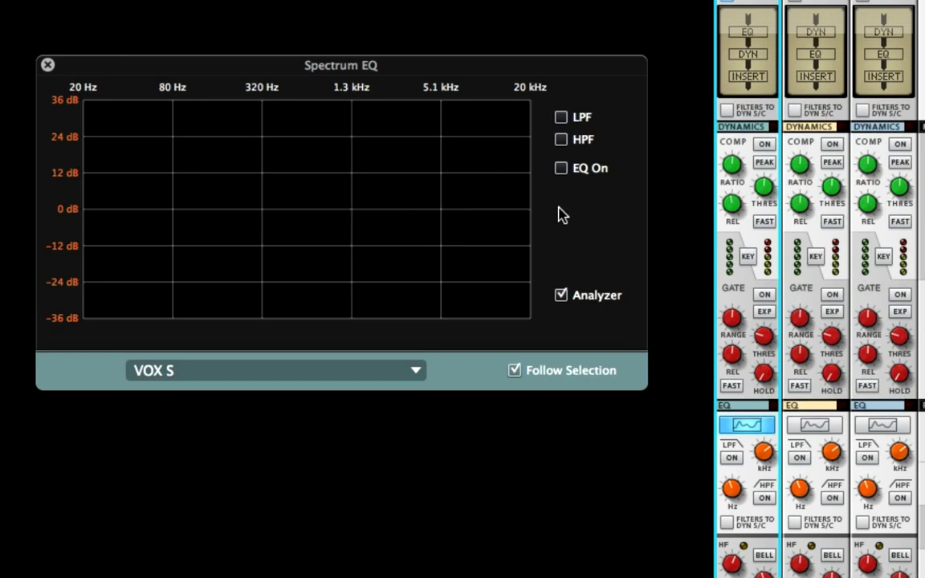
Step: Play the song, enable the VOX S high-pass filter at about 4 kHz, and feed the filters to the sidechain
{"action": "key", "text": "space"}
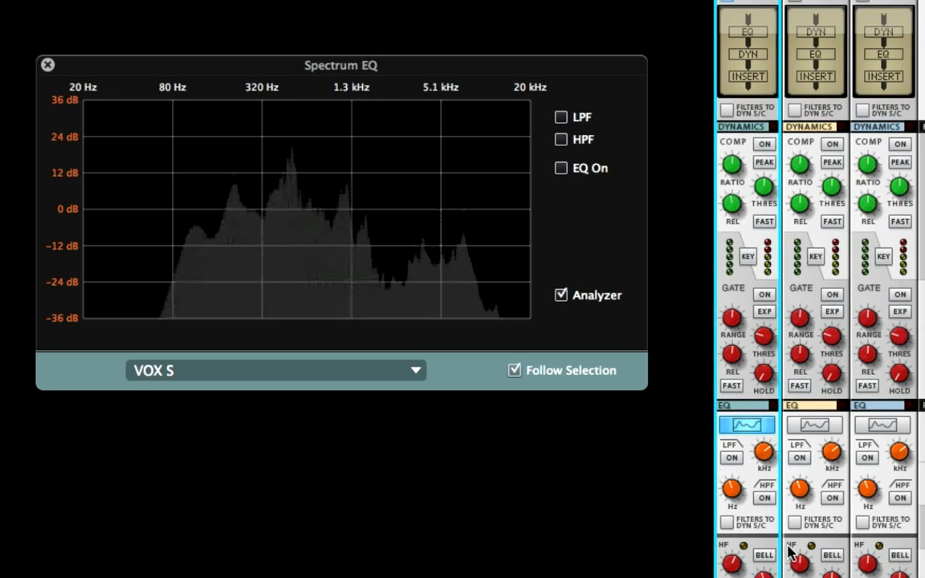
{"action": "left_click", "coordinate": [763, 499]}
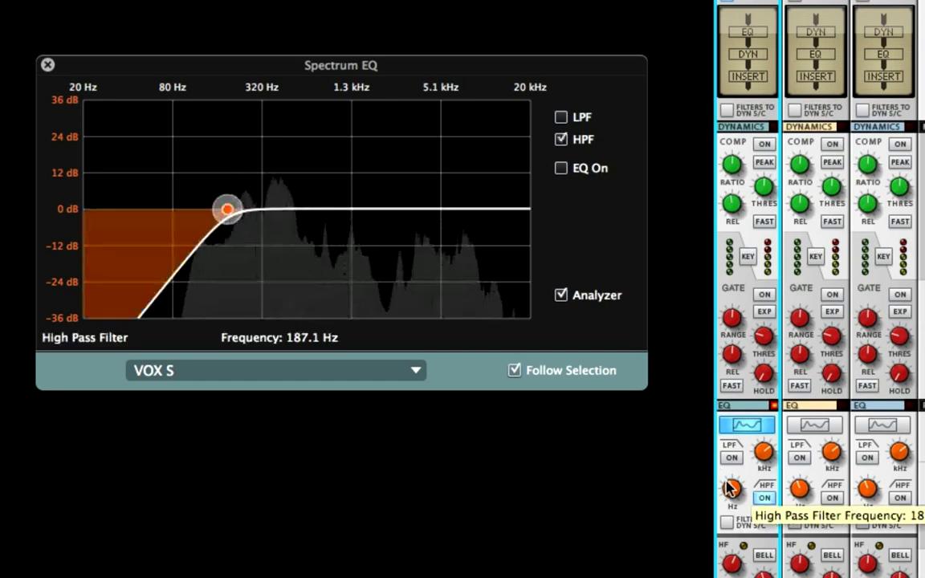
{"action": "left_click_drag", "start_coordinate": [732, 490], "coordinate": [719, 448]}
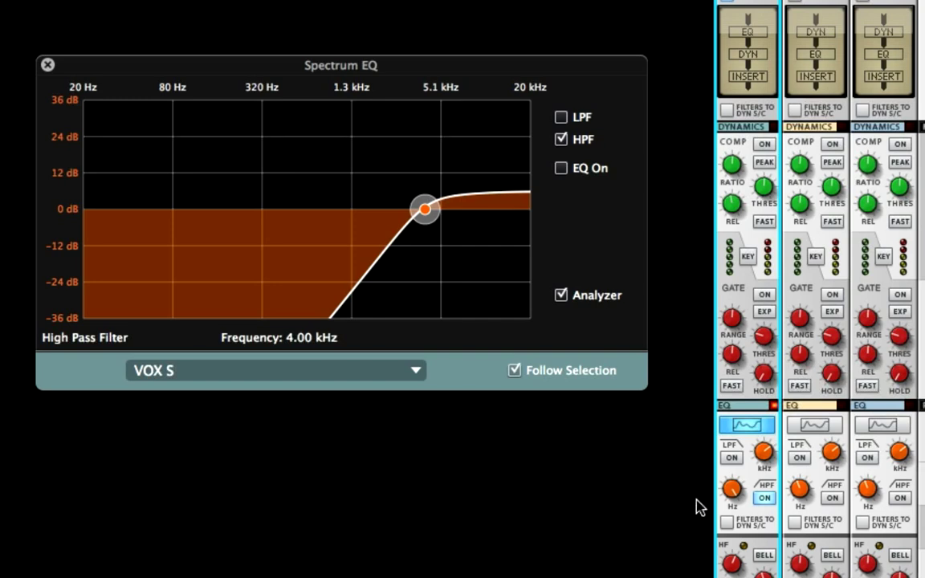
{"action": "left_click", "coordinate": [727, 524]}
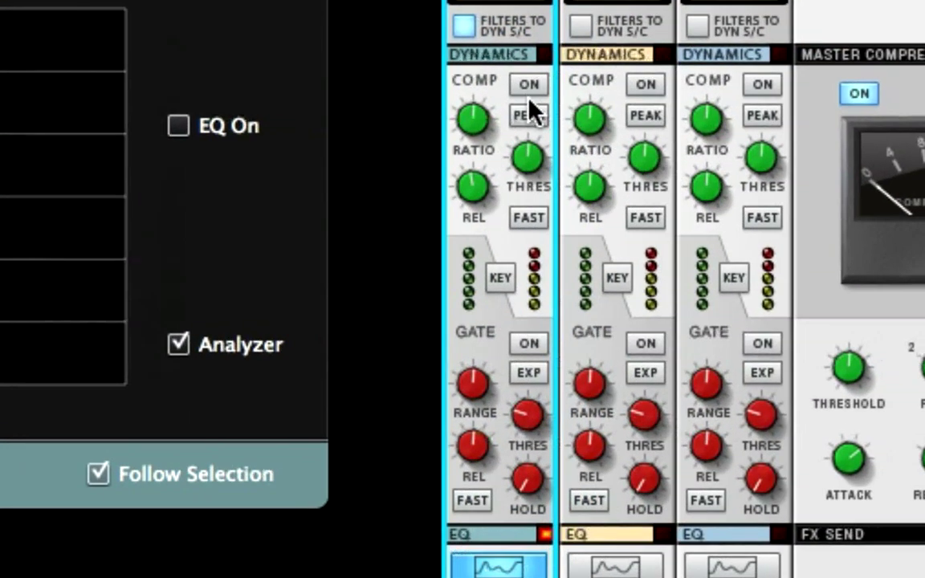
Step: Enable the VOX S compressor at 25.8:1 ratio, -37 dB threshold, fast attack and shorter release. Lower the high-pass cutoff to 3.13 kHz
{"action": "left_click", "coordinate": [530, 85]}
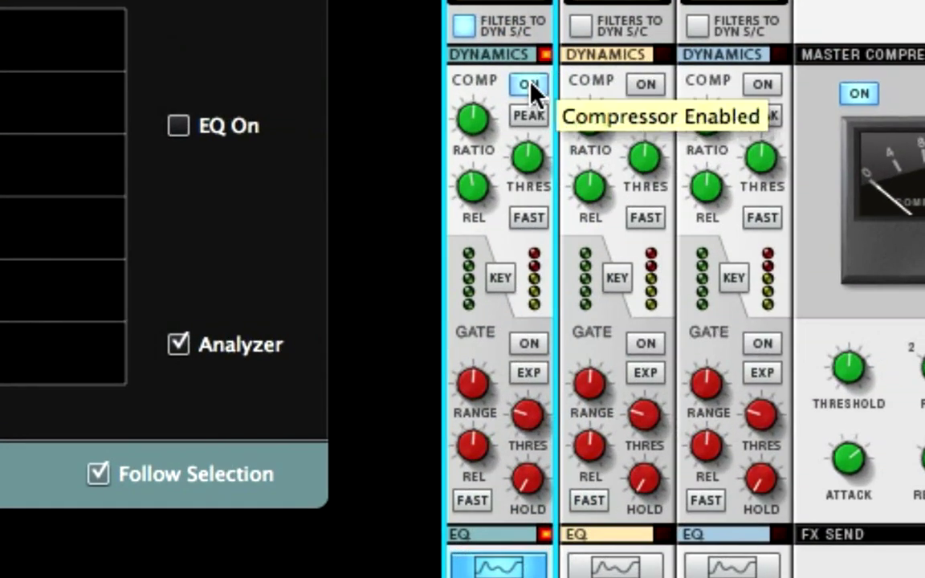
{"action": "mouse_move", "coordinate": [459, 120]}
{"action": "left_mouse_down"}
{"action": "mouse_move", "coordinate": [454, 93]}
{"action": "mouse_move", "coordinate": [454, 108]}
{"action": "left_mouse_up"}
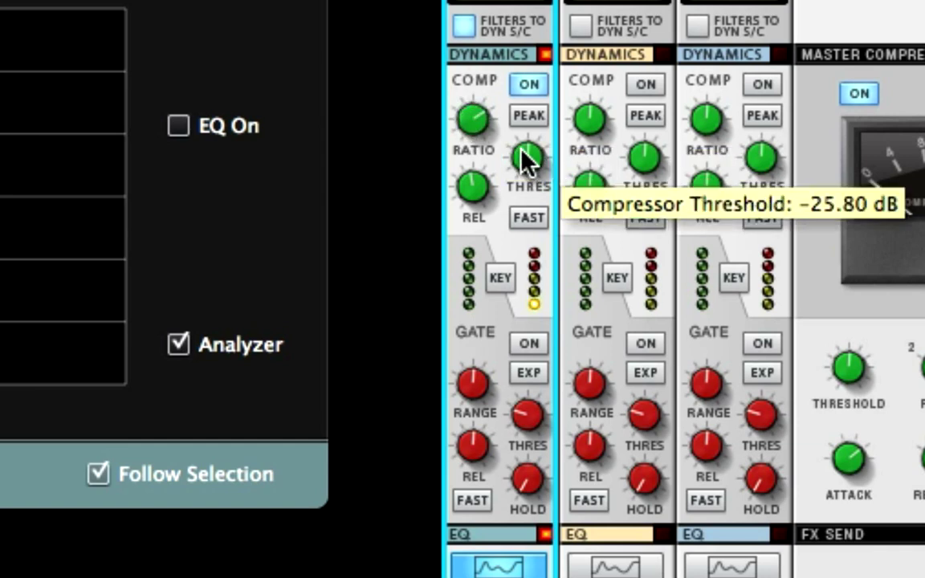
{"action": "left_click_drag", "start_coordinate": [523, 150], "coordinate": [521, 176]}
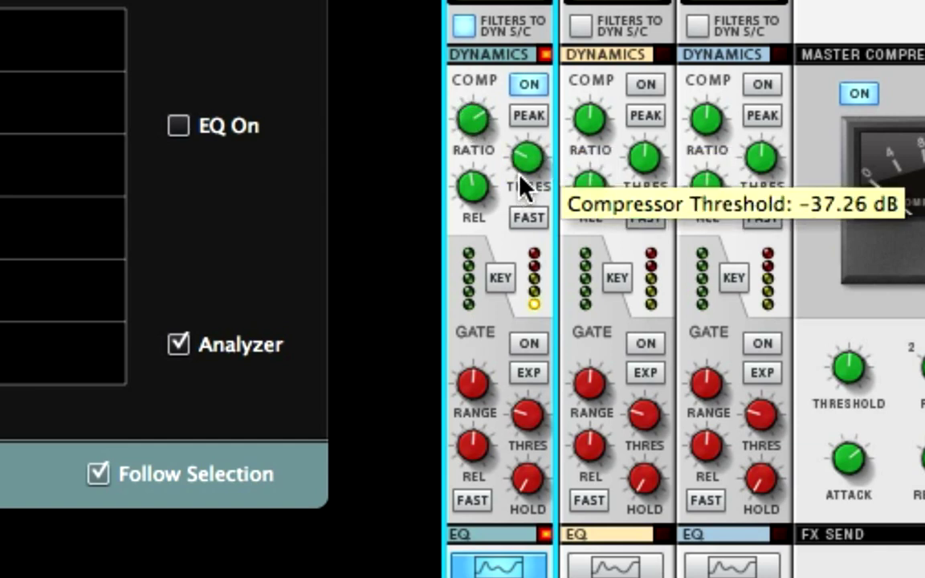
{"action": "left_click", "coordinate": [536, 223]}
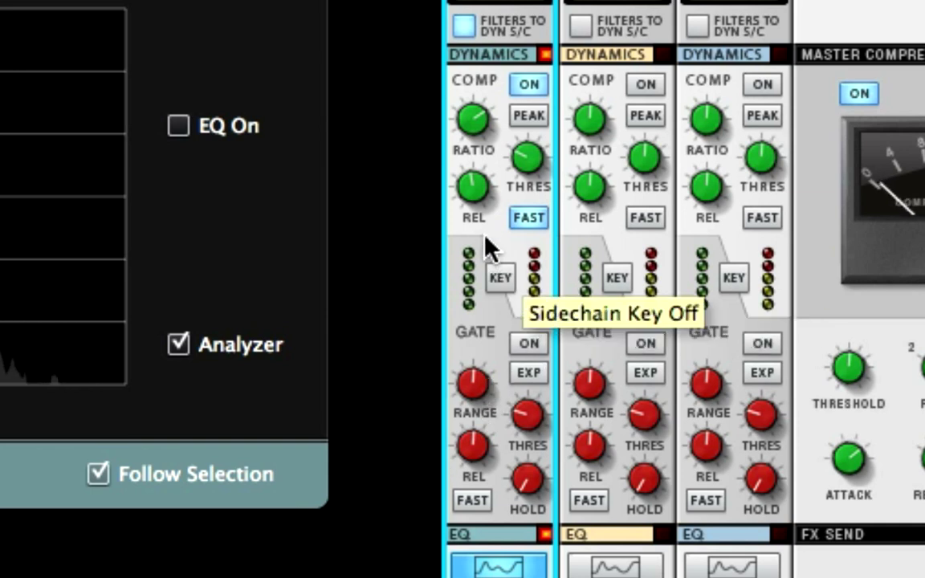
{"action": "mouse_move", "coordinate": [468, 186]}
{"action": "left_mouse_down"}
{"action": "mouse_move", "coordinate": [469, 228]}
{"action": "mouse_move", "coordinate": [465, 196]}
{"action": "mouse_move", "coordinate": [481, 187]}
{"action": "left_mouse_up"}
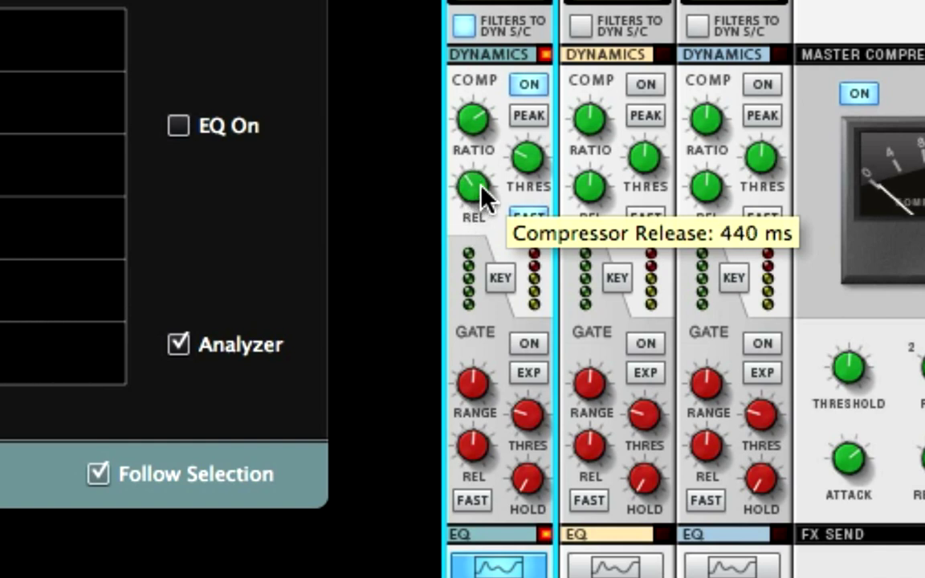
{"action": "left_click_drag", "start_coordinate": [471, 123], "coordinate": [446, 110]}
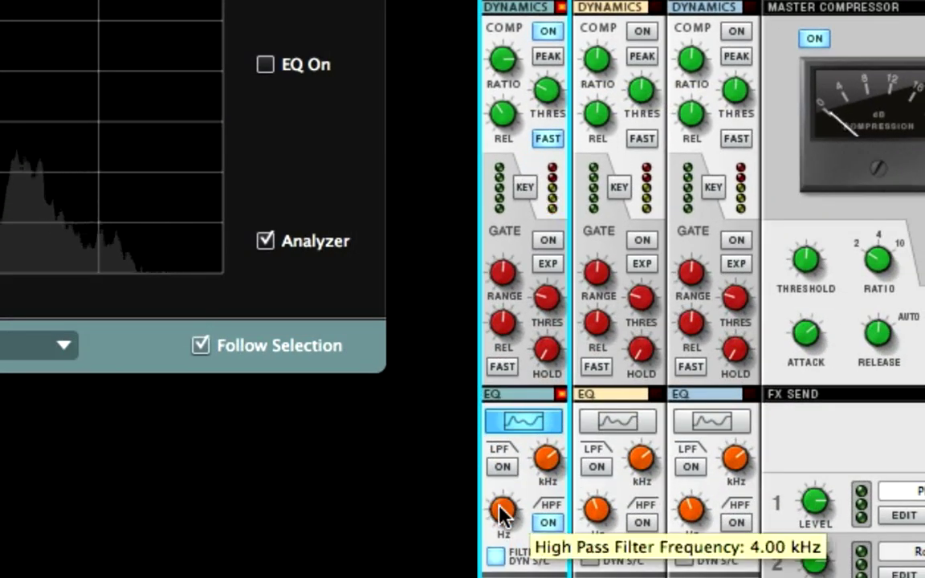
{"action": "left_click_drag", "start_coordinate": [499, 508], "coordinate": [499, 513]}
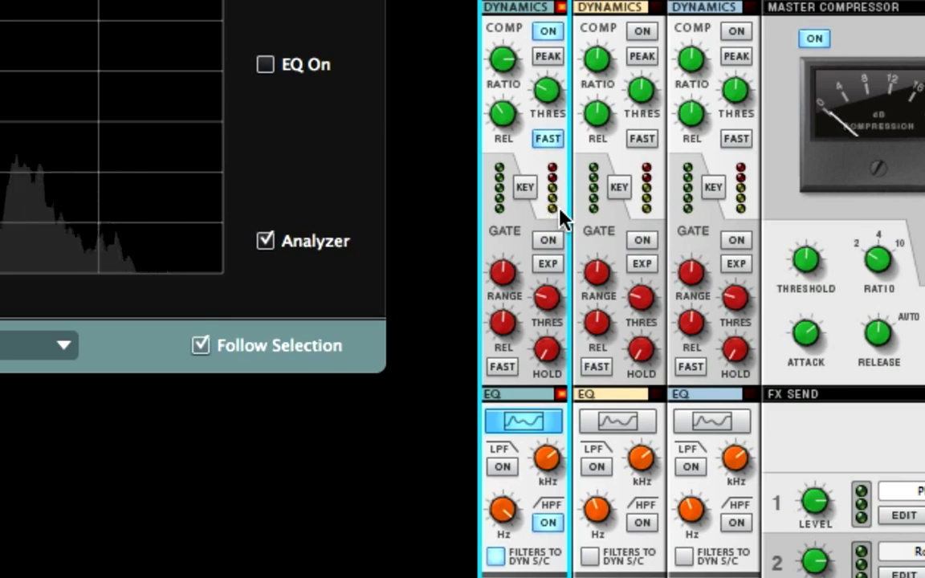
Step: Compare VOX S with the compressor bypassed and active, leaving it on, and switch the high-pass filter on
{"action": "left_click", "coordinate": [553, 33]}
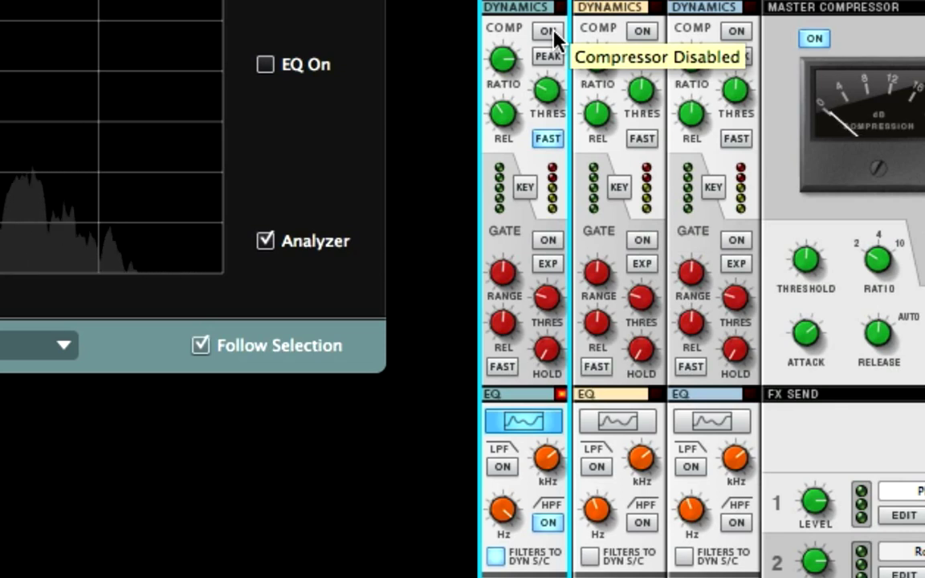
{"action": "left_click", "coordinate": [553, 32]}
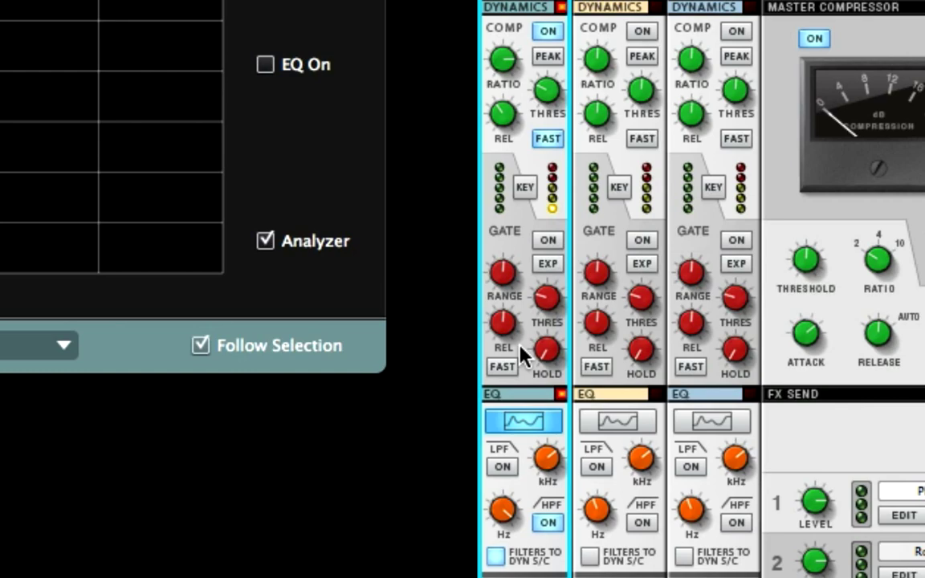
{"action": "left_click", "coordinate": [536, 521]}
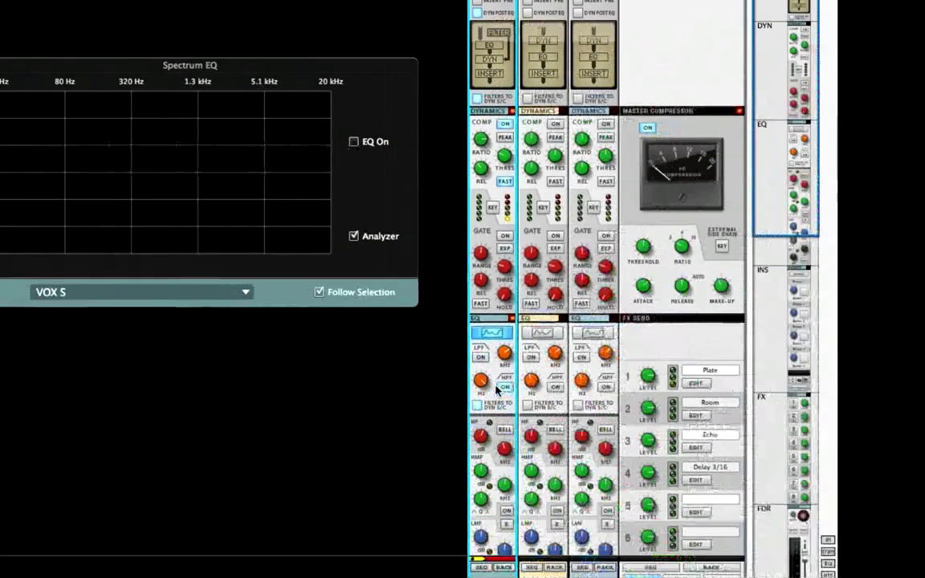
Step: Scroll the mixer down to the sends, FX returns and channel faders
{"action": "scroll", "coordinate": [454, 190], "scroll_direction": "down", "scroll_amount": 3}
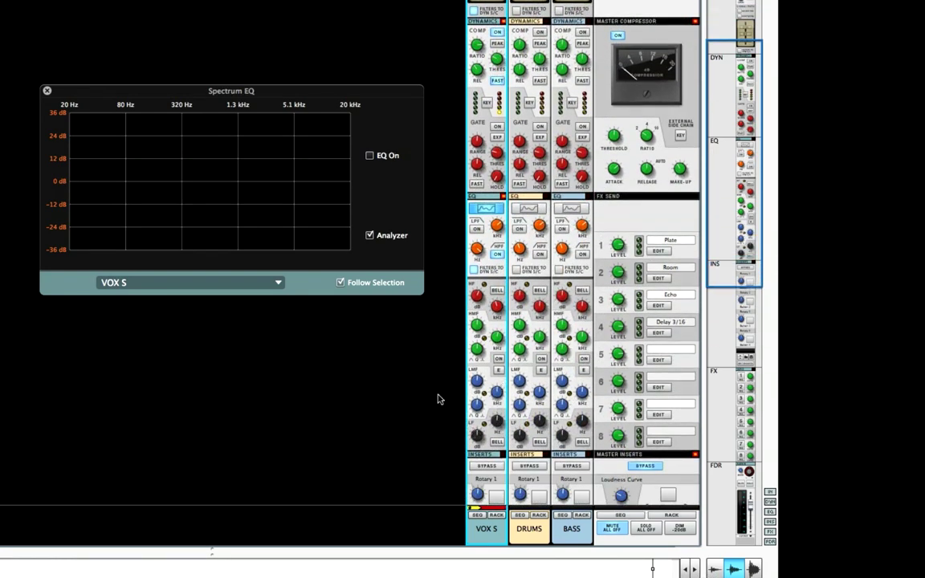
{"action": "scroll", "coordinate": [434, 399], "scroll_direction": "down", "scroll_amount": 4}
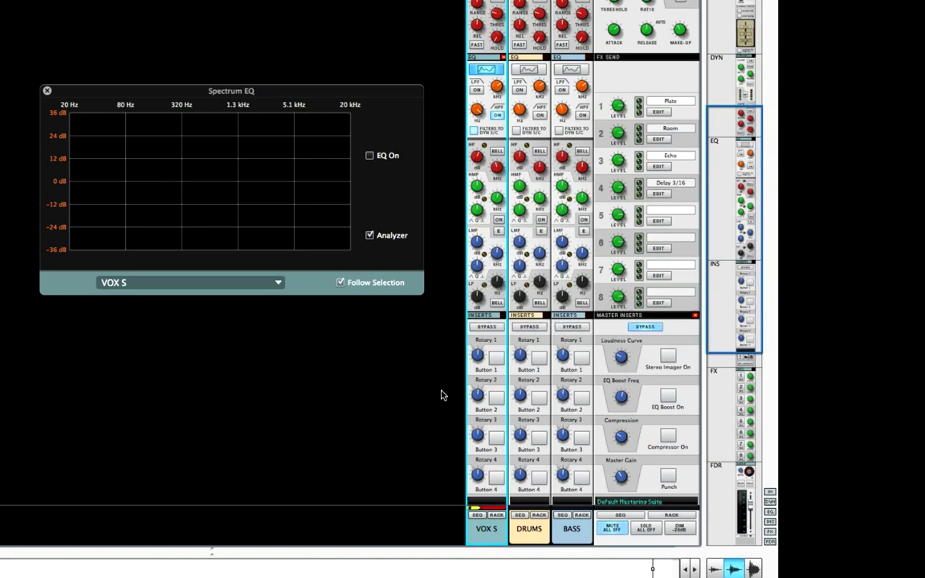
{"action": "scroll", "coordinate": [441, 396], "scroll_direction": "up", "scroll_amount": 7}
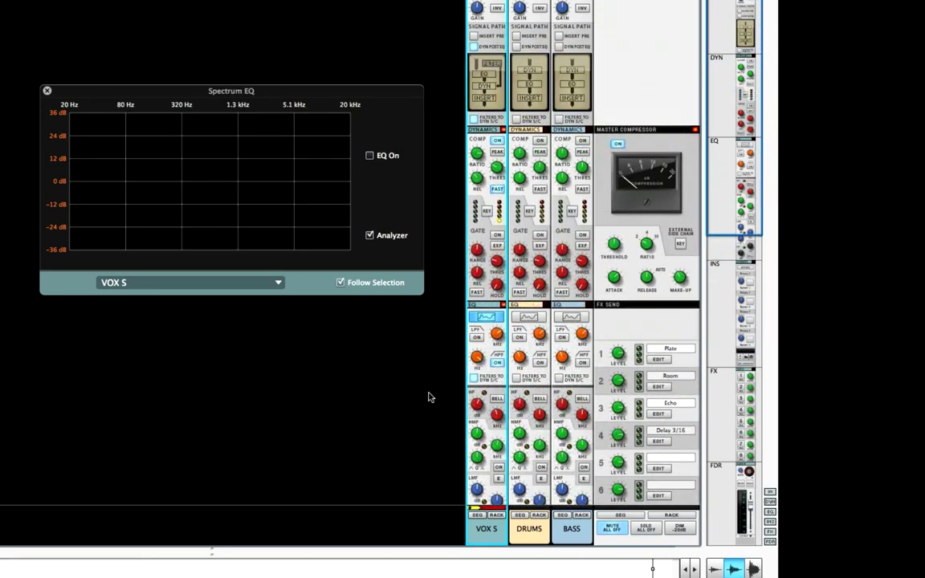
{"action": "scroll", "coordinate": [381, 287], "scroll_direction": "down", "scroll_amount": 15}
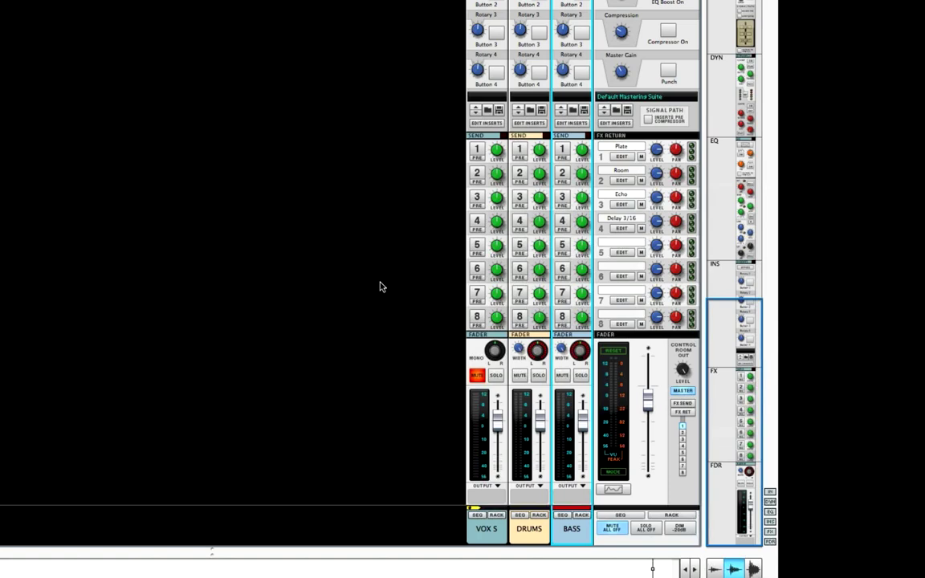
Step: Show the sequencer with F7, return to the song start, and play from the beginning
{"action": "key", "text": "F7"}
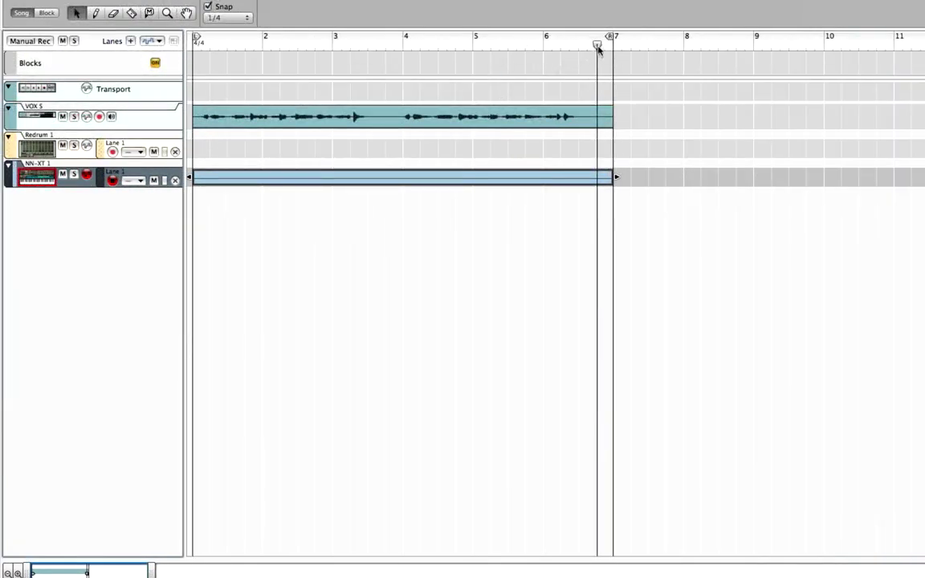
{"action": "key", "text": "Home"}
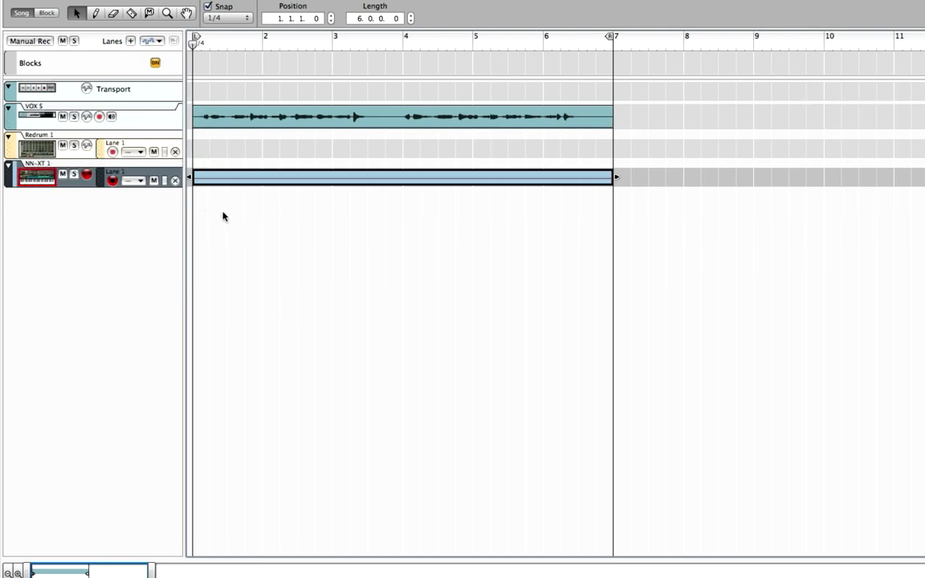
{"action": "key", "text": "space"}
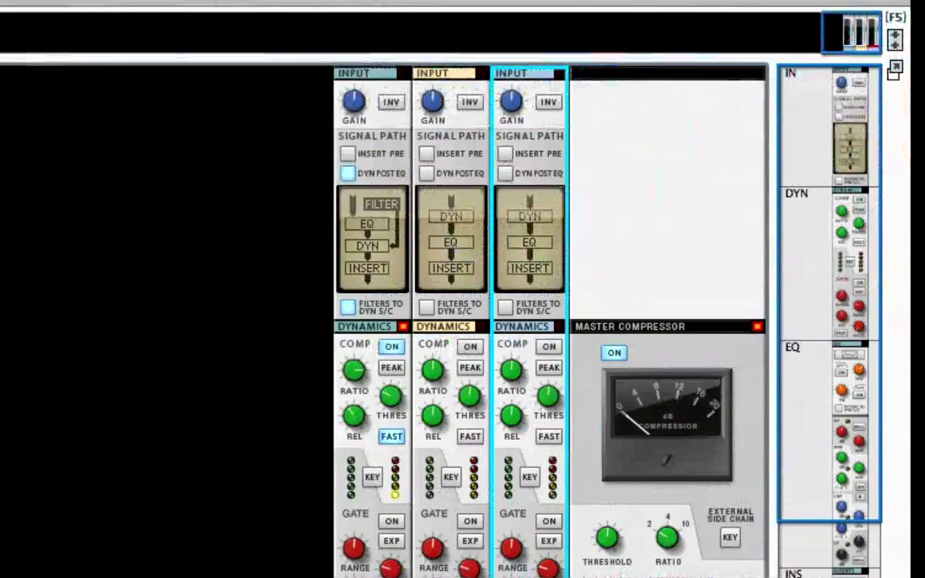
Step: On the BASS strip, enable 'Filters to Dyn S/C' and 'Dyn Post EQ'
{"action": "left_click", "coordinate": [508, 308]}
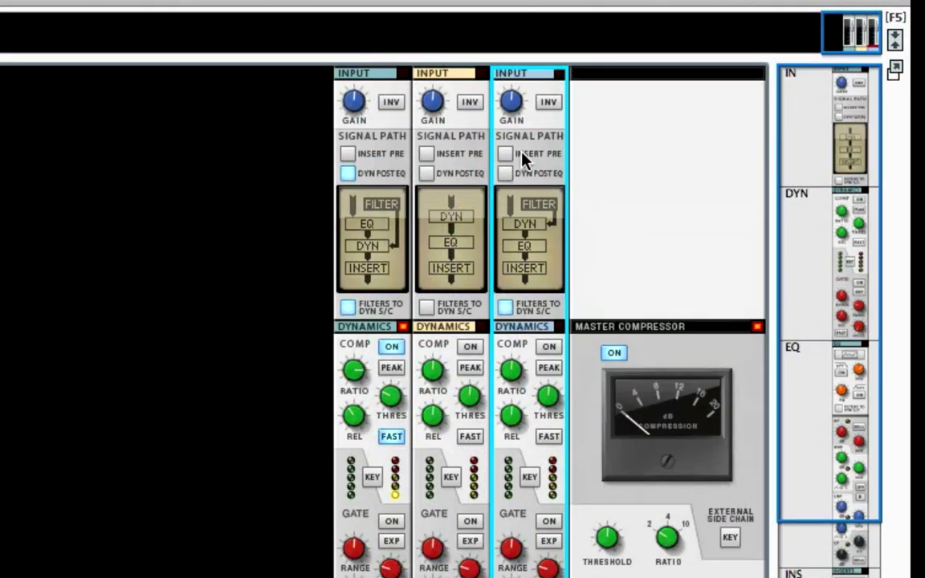
{"action": "left_click", "coordinate": [506, 173]}
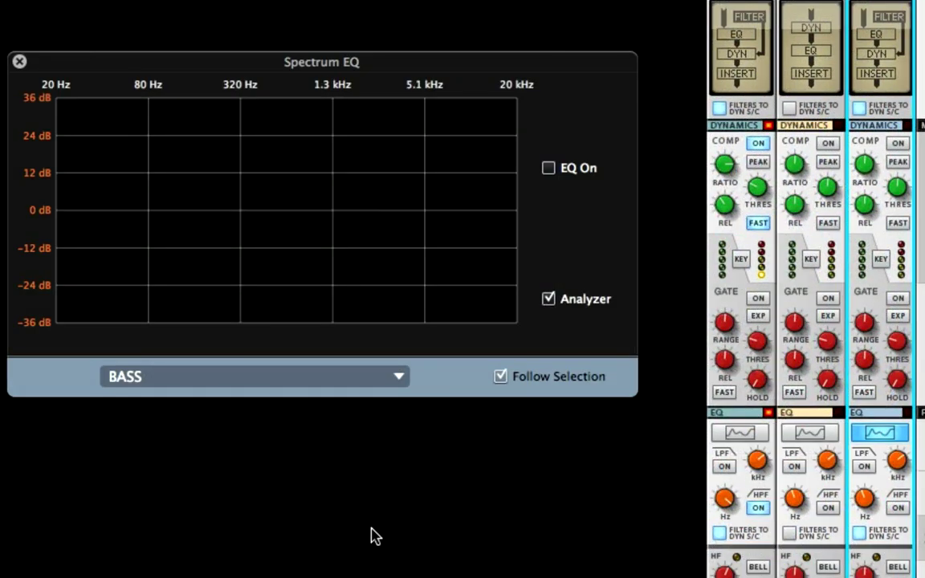
Step: Play the song to watch the bass spectrum in the analyzer while scrolling through the mixer strips
{"action": "key", "text": "space"}
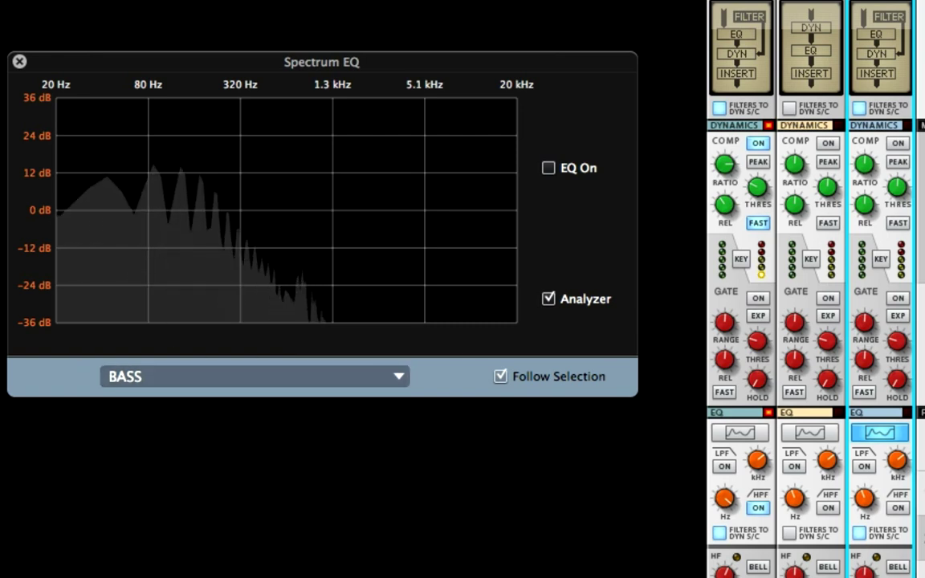
{"action": "scroll", "coordinate": [811, 290], "scroll_direction": "down", "scroll_amount": 2}
{"action": "scroll", "coordinate": [812, 298], "scroll_direction": "down", "scroll_amount": 10}
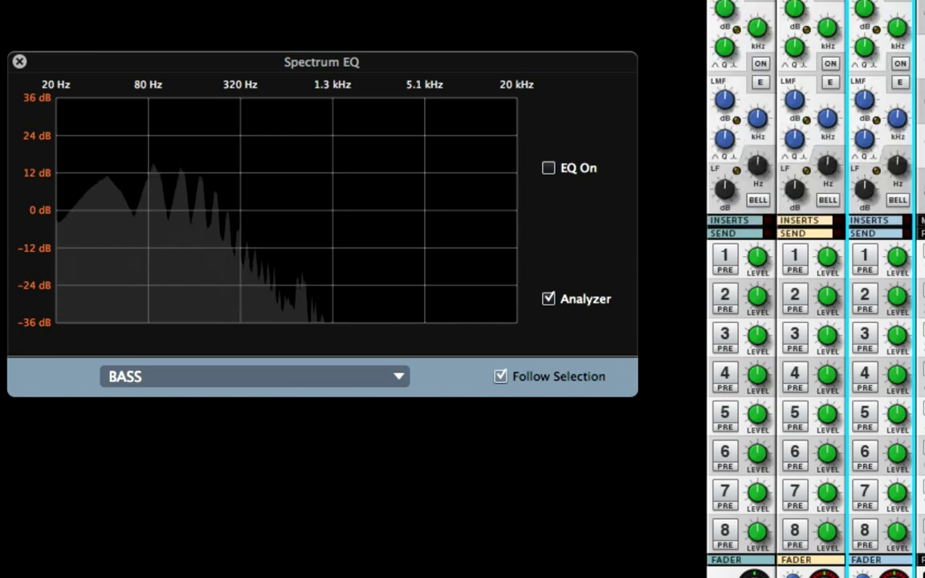
{"action": "scroll", "coordinate": [884, 8], "scroll_direction": "up", "scroll_amount": 5}
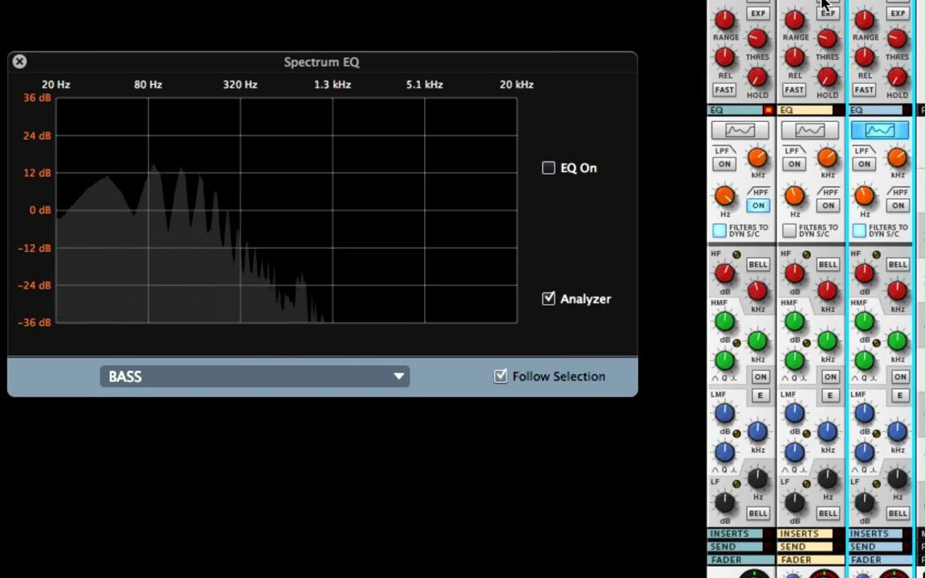
{"action": "scroll", "coordinate": [824, 8], "scroll_direction": "up", "scroll_amount": 3}
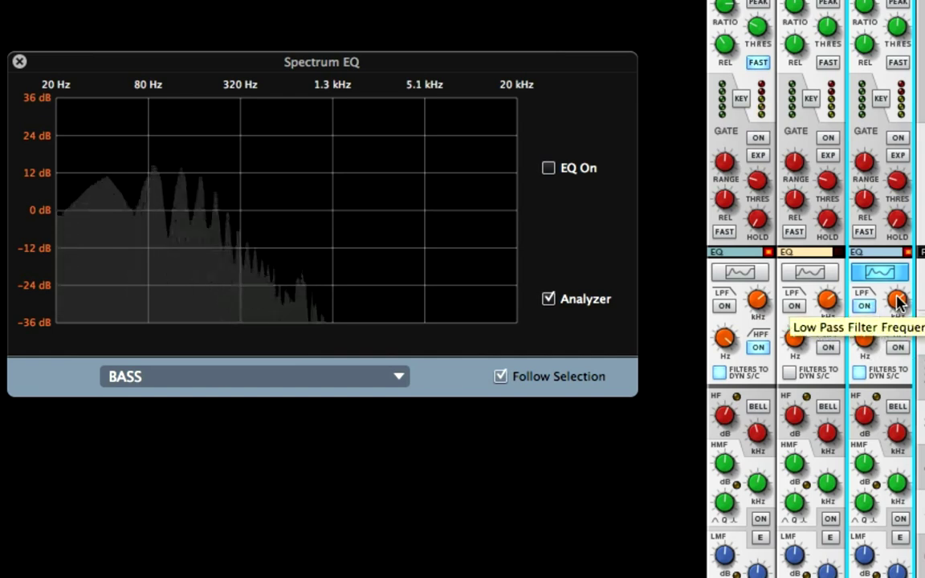
Step: Set the bass low-pass cutoff to about 140 Hz and feed the filters to the dynamics sidechain
{"action": "left_click", "coordinate": [861, 372]}
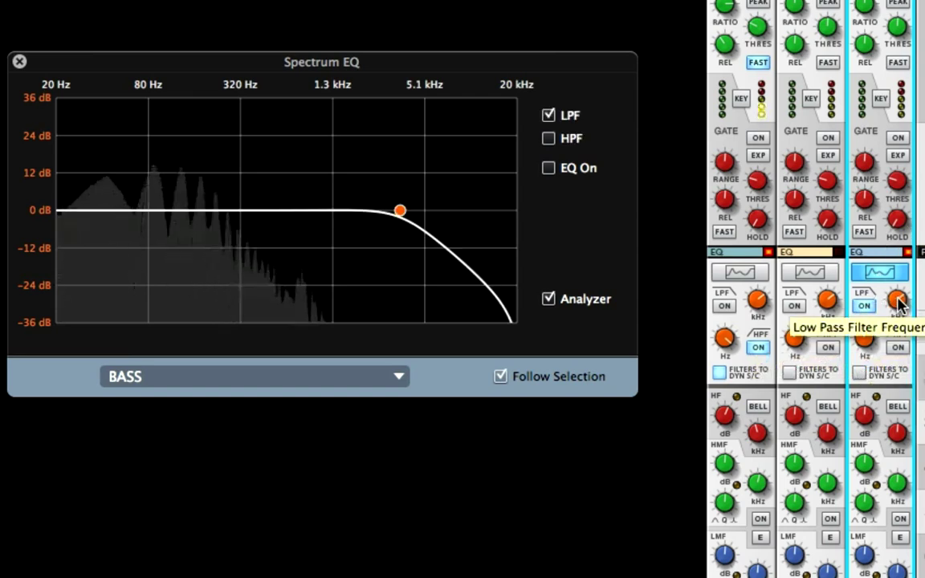
{"action": "left_click_drag", "start_coordinate": [895, 298], "coordinate": [882, 381]}
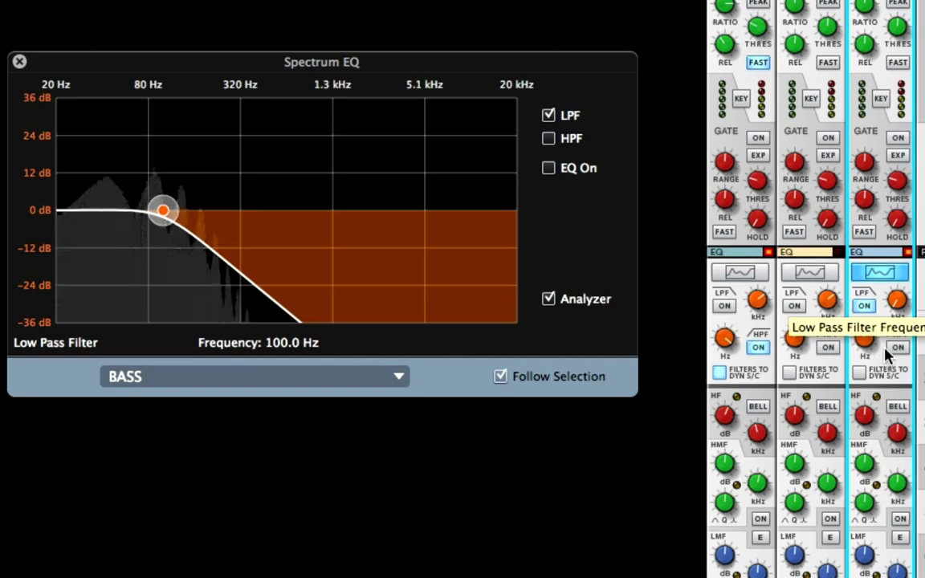
{"action": "mouse_move", "coordinate": [880, 355]}
{"action": "left_mouse_down"}
{"action": "mouse_move", "coordinate": [883, 336]}
{"action": "mouse_move", "coordinate": [884, 360]}
{"action": "left_mouse_up"}
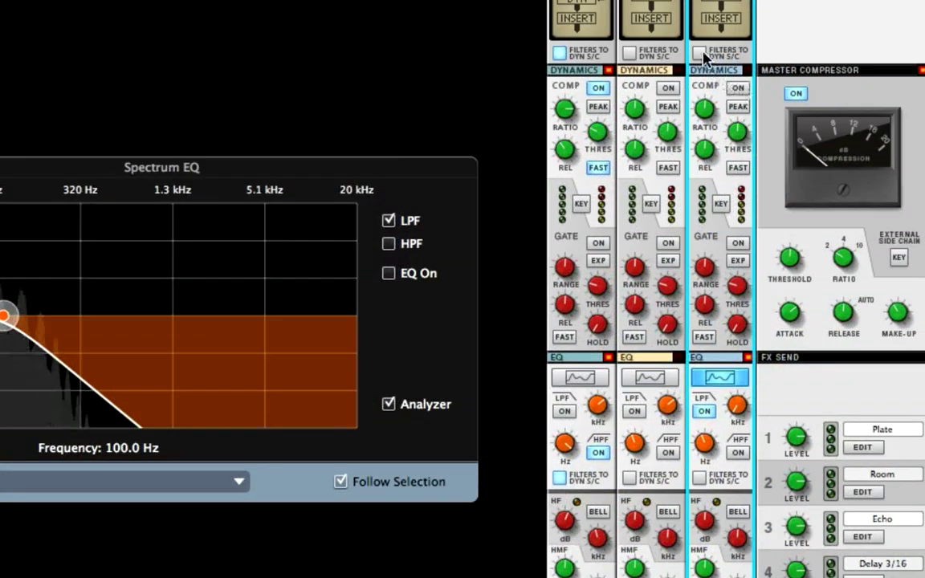
{"action": "left_click", "coordinate": [699, 53]}
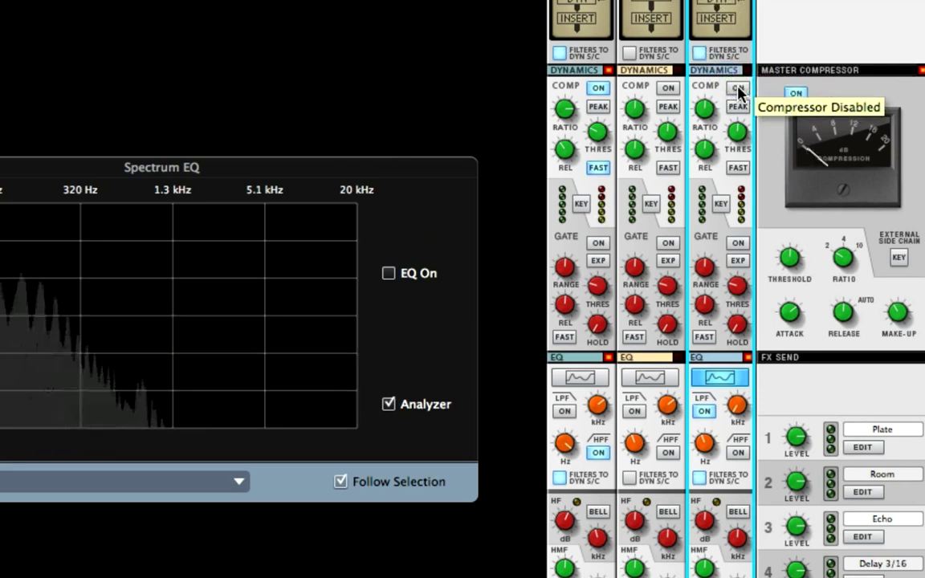
Step: Raise the bass compressor ratio to about 8.7:1, enable fast attack, and set release near 412 ms
{"action": "left_click_drag", "start_coordinate": [705, 111], "coordinate": [733, 145]}
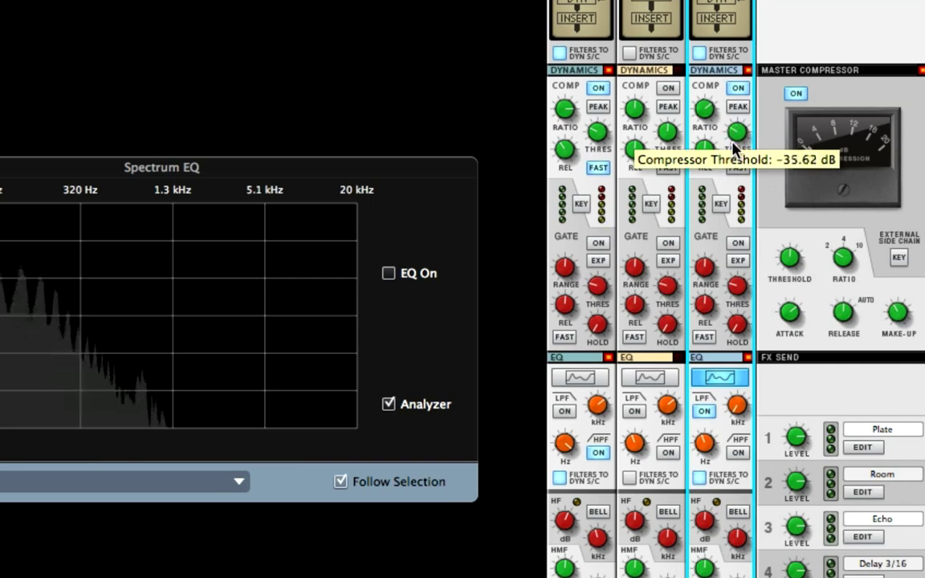
{"action": "left_click", "coordinate": [737, 169]}
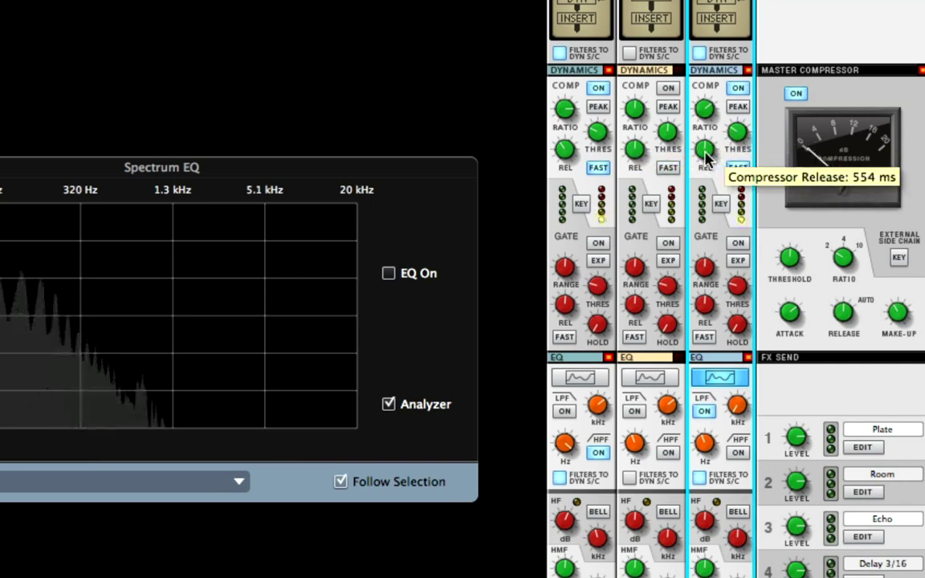
{"action": "mouse_move", "coordinate": [703, 149]}
{"action": "left_mouse_down"}
{"action": "mouse_move", "coordinate": [698, 182]}
{"action": "mouse_move", "coordinate": [698, 158]}
{"action": "left_mouse_up"}
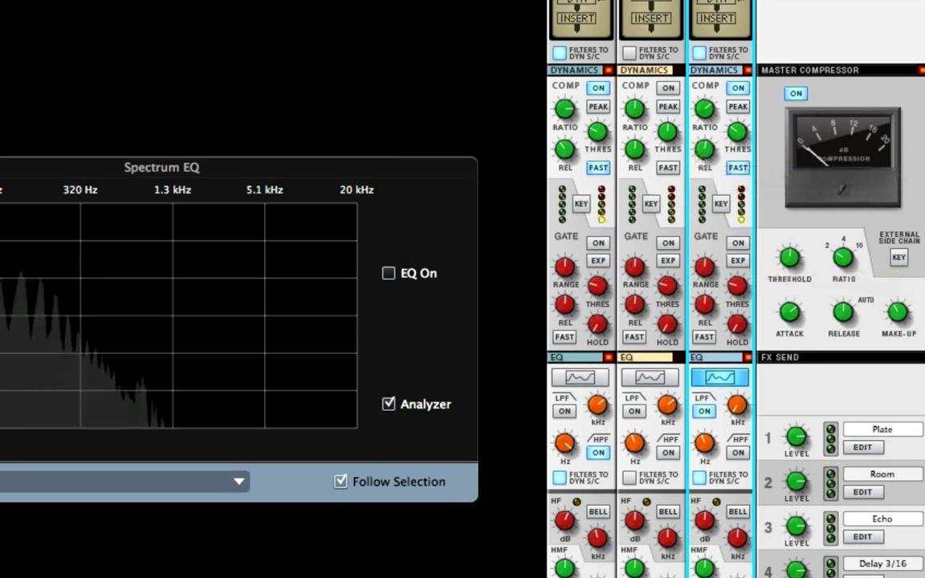
Step: Raise the bass sidechain low-pass cutoff to about 150 Hz and lower the compressor threshold to about -41 dB
{"action": "scroll", "coordinate": [651, 289], "scroll_direction": "down", "scroll_amount": 5}
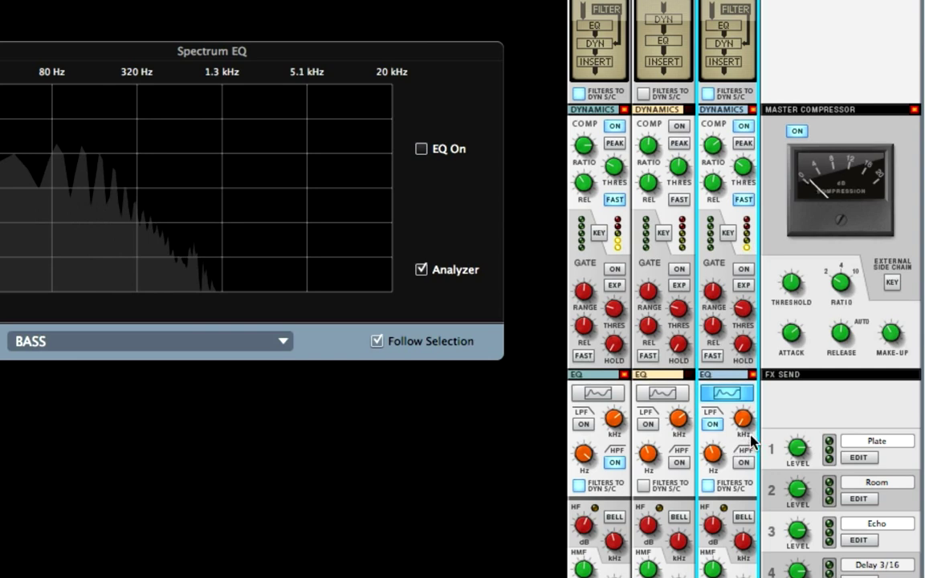
{"action": "mouse_move", "coordinate": [741, 430]}
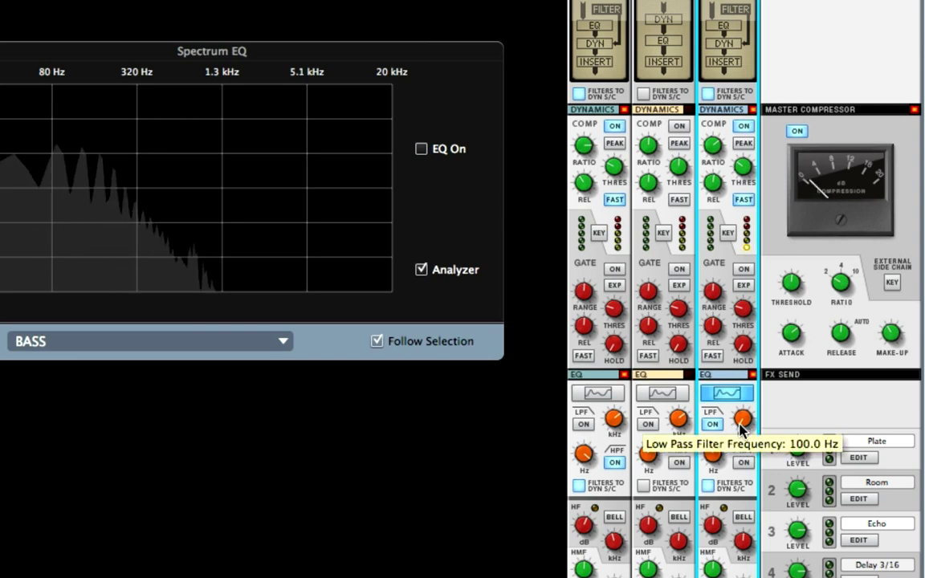
{"action": "left_click_drag", "start_coordinate": [741, 430], "coordinate": [740, 425]}
{"action": "mouse_move", "coordinate": [743, 166]}
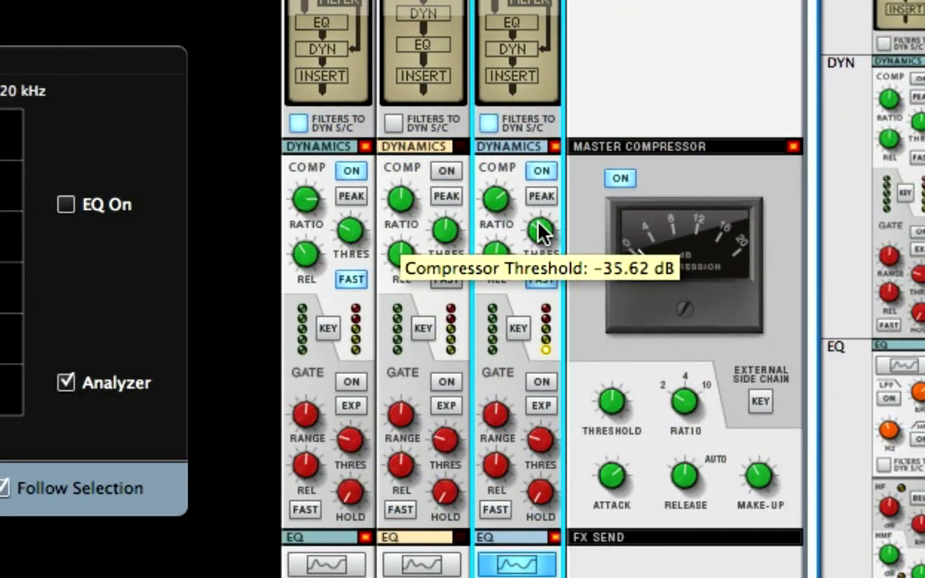
{"action": "left_click_drag", "start_coordinate": [538, 224], "coordinate": [538, 232]}
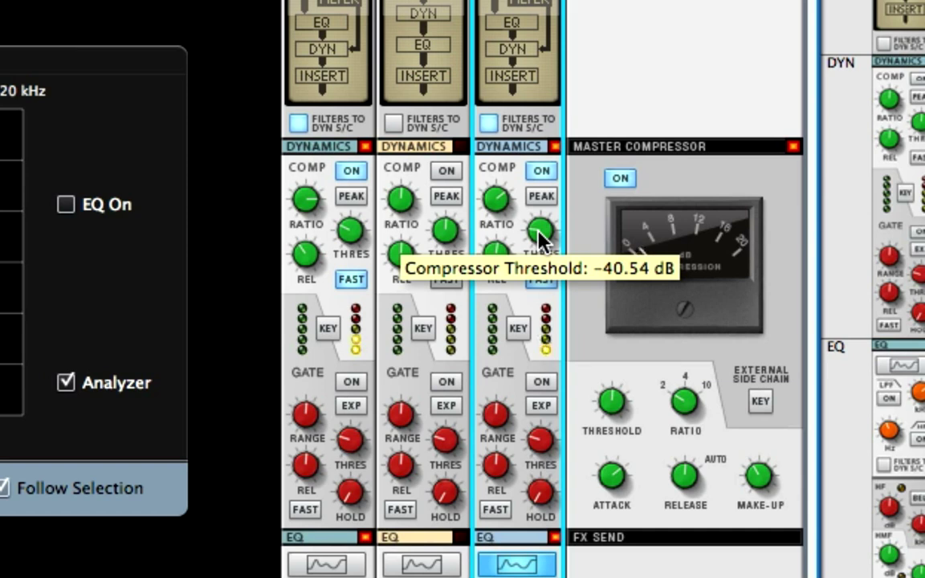
{"action": "left_click", "coordinate": [547, 171]}
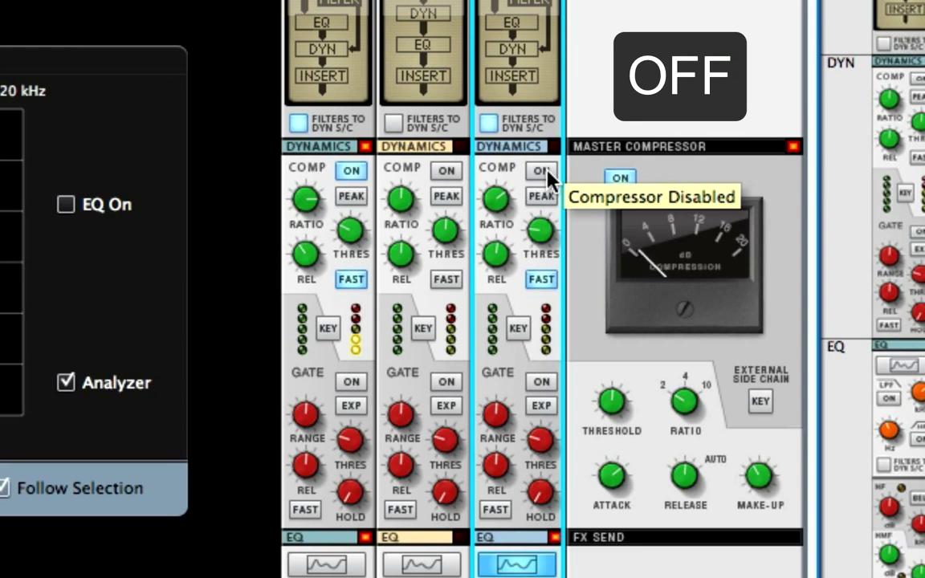
{"action": "left_click", "coordinate": [542, 171]}
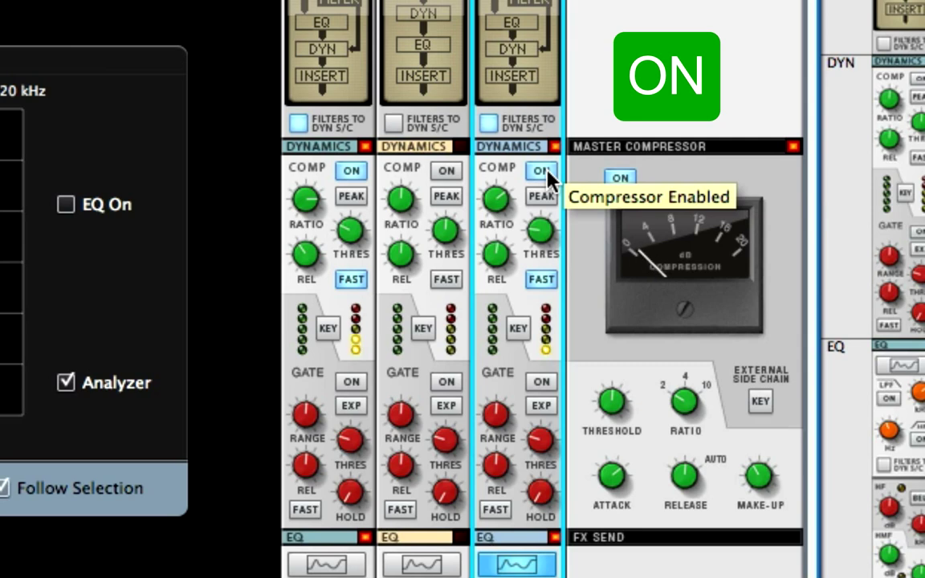
{"action": "left_click", "coordinate": [546, 173]}
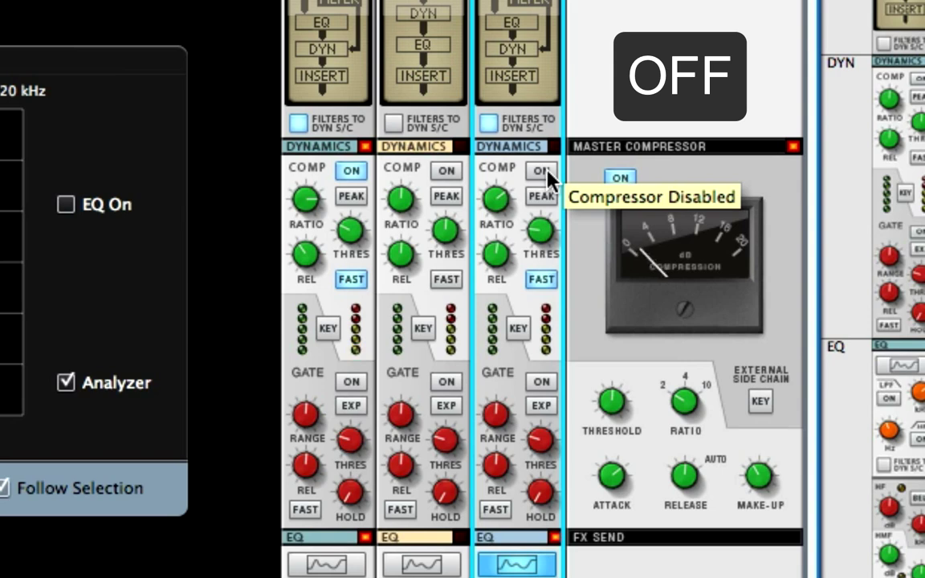
{"action": "left_click", "coordinate": [546, 172]}
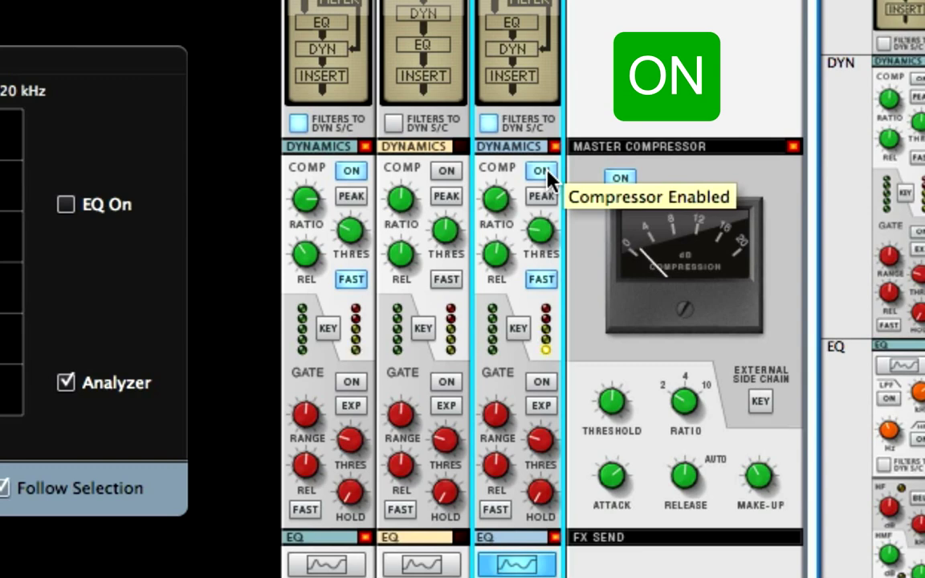
{"action": "left_click", "coordinate": [543, 171]}
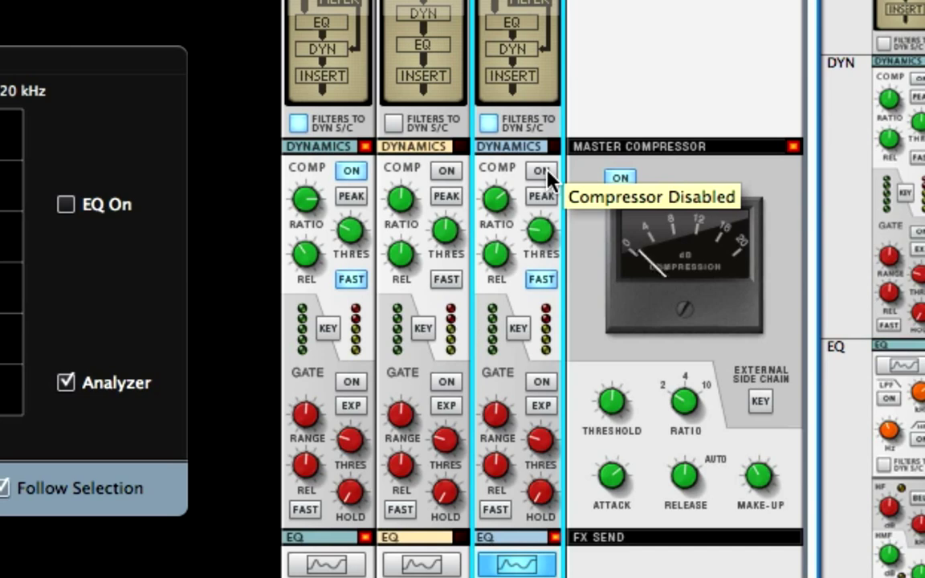
{"action": "left_click", "coordinate": [545, 171]}
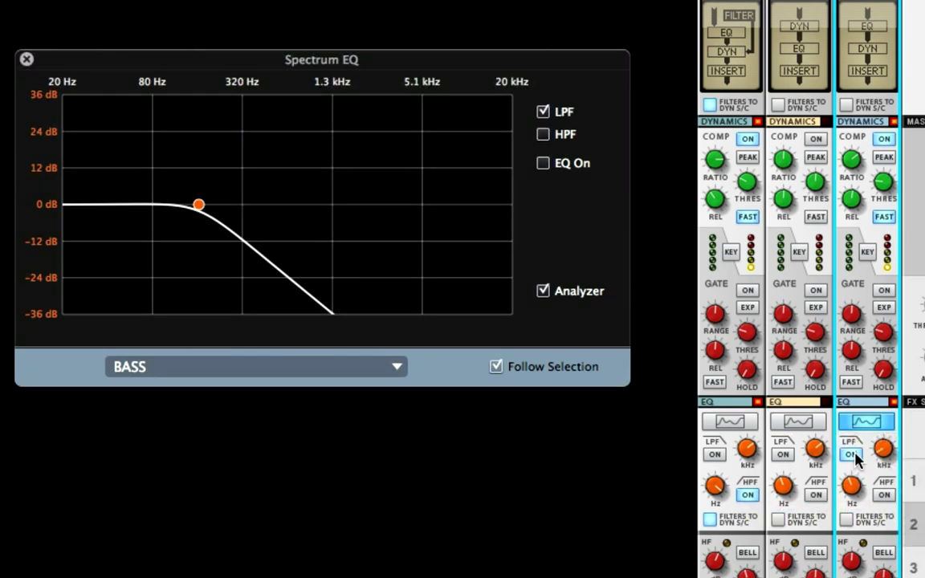
Step: Enable the bass LPF and HPF, setting the LPF to ~855 Hz and HPF to ~147 Hz
{"action": "left_click", "coordinate": [853, 456]}
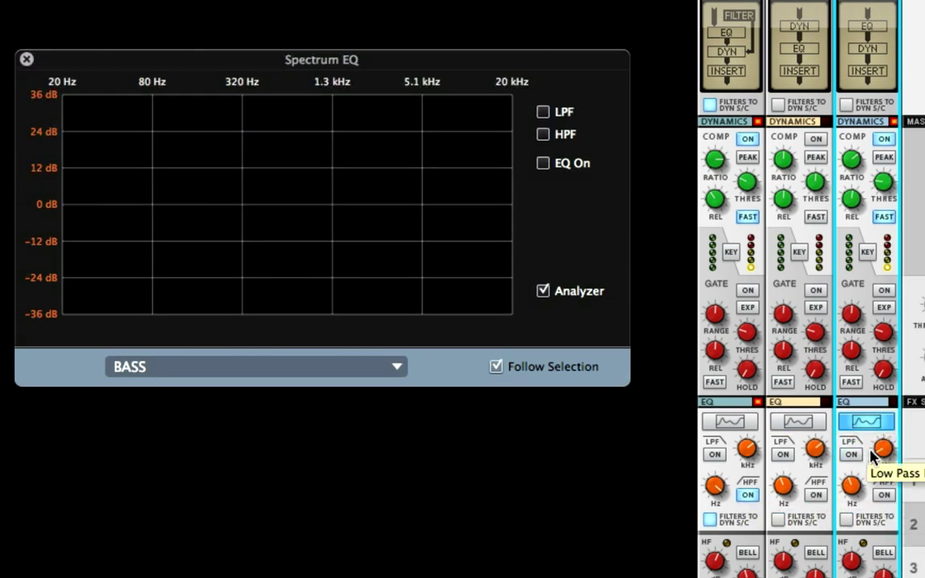
{"action": "left_click", "coordinate": [854, 456]}
{"action": "left_click", "coordinate": [886, 497]}
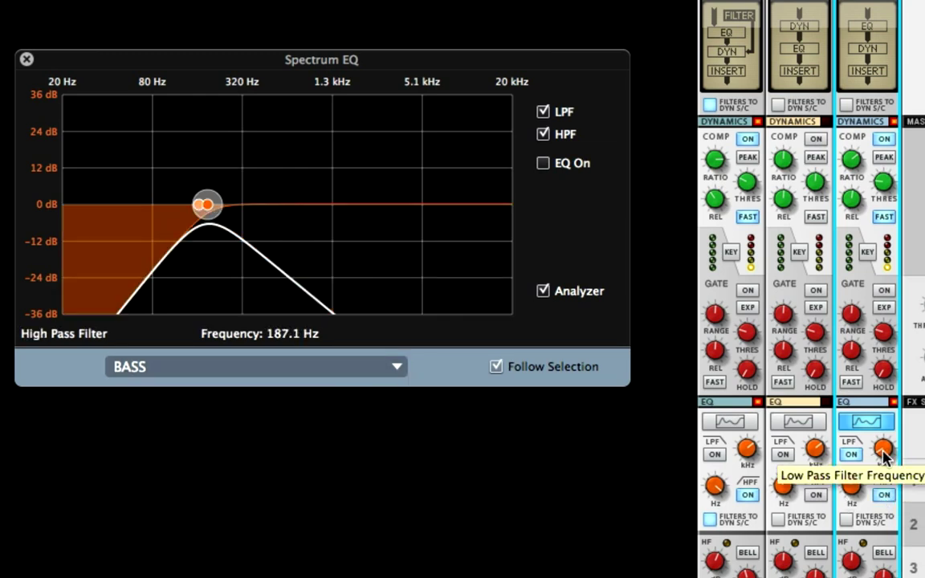
{"action": "left_click_drag", "start_coordinate": [883, 448], "coordinate": [851, 433]}
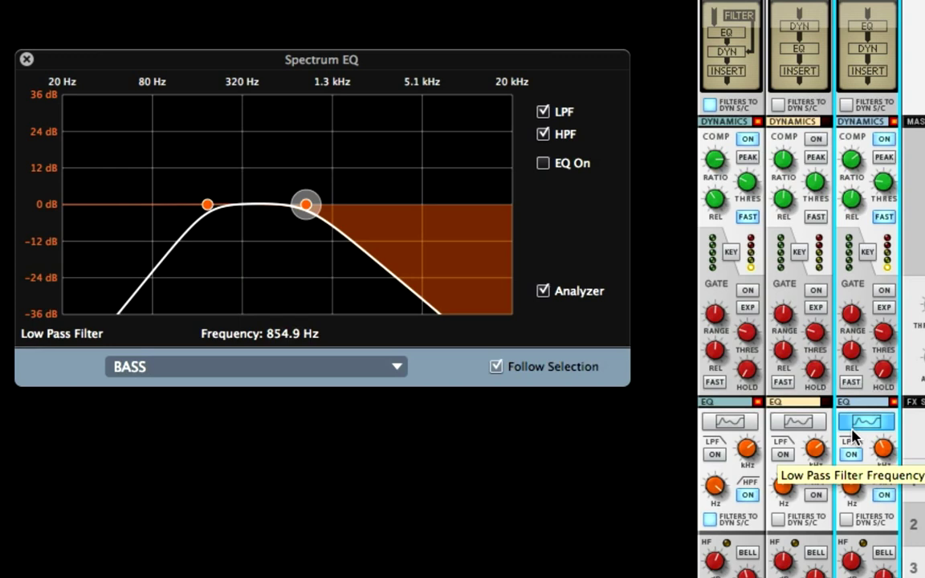
{"action": "mouse_move", "coordinate": [851, 492]}
{"action": "left_mouse_down"}
{"action": "mouse_move", "coordinate": [852, 483]}
{"action": "mouse_move", "coordinate": [851, 520]}
{"action": "mouse_move", "coordinate": [849, 484]}
{"action": "mouse_move", "coordinate": [845, 510]}
{"action": "mouse_move", "coordinate": [848, 487]}
{"action": "mouse_move", "coordinate": [849, 498]}
{"action": "left_mouse_up"}
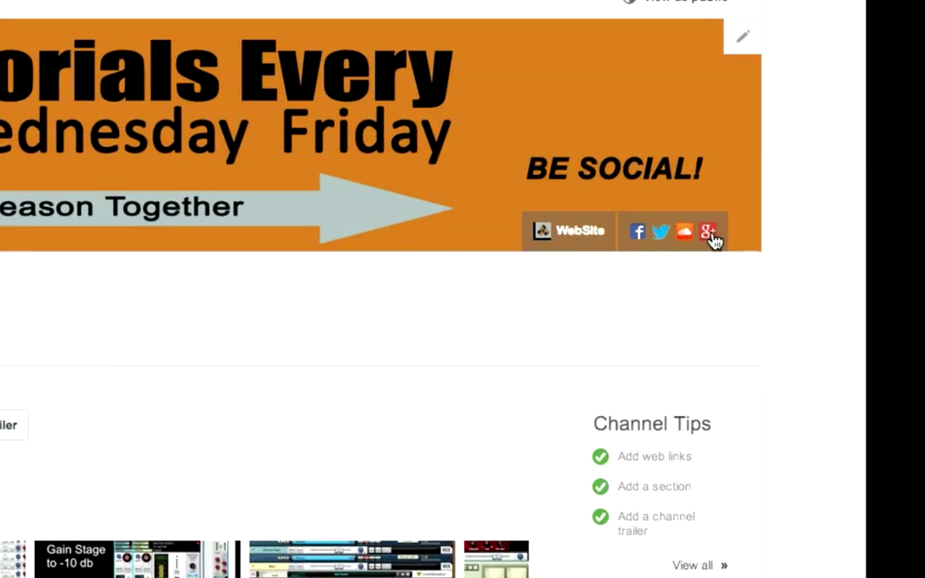
Step: Go from the channel banner's Google+ link to the LearnReason community under Your community
{"action": "left_click", "coordinate": [710, 232]}
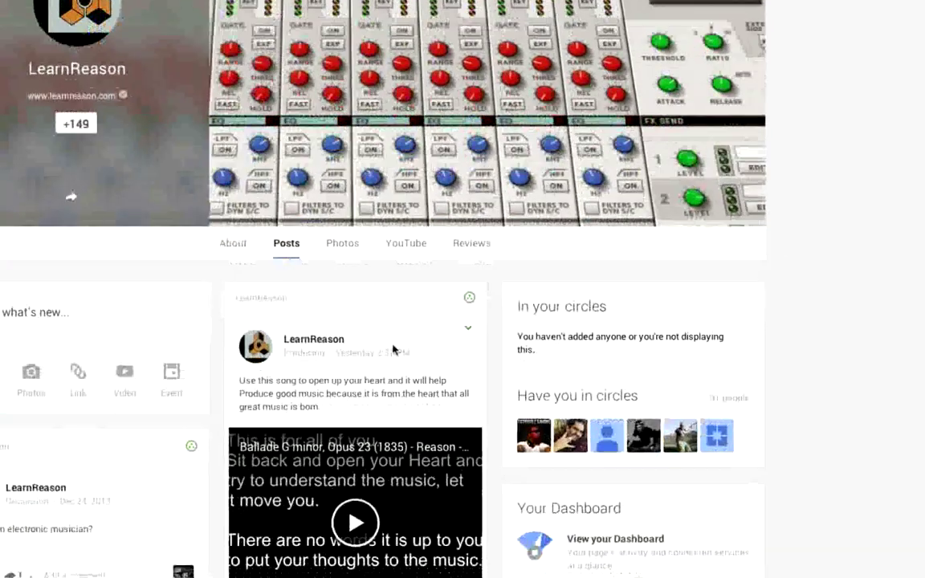
{"action": "scroll", "coordinate": [393, 350], "scroll_direction": "down", "scroll_amount": 5}
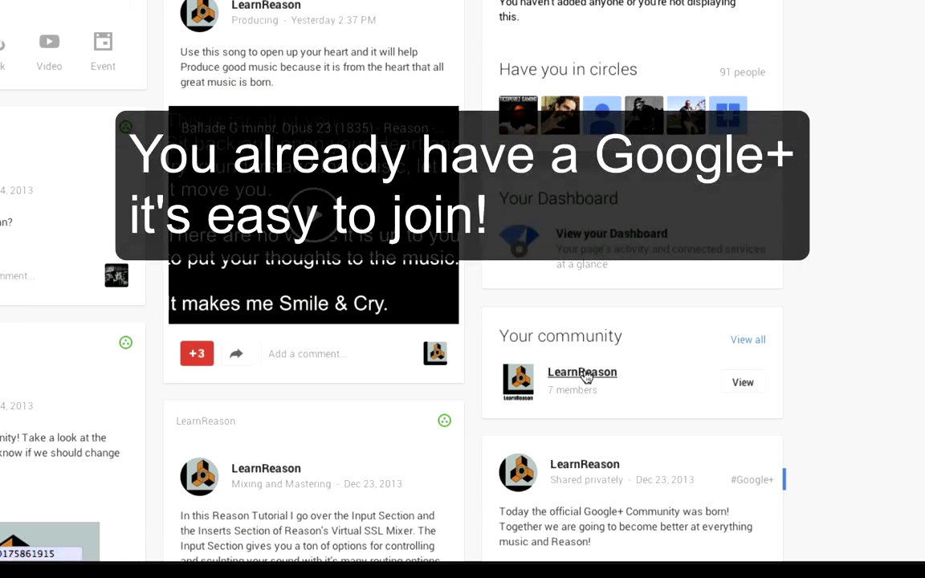
{"action": "left_click", "coordinate": [582, 374]}
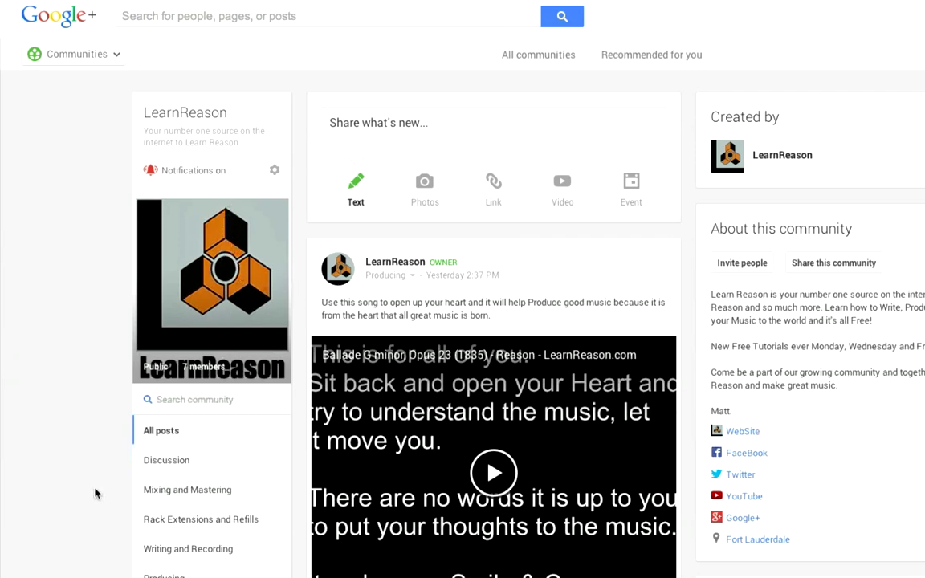
{"action": "scroll", "coordinate": [94, 493], "scroll_direction": "down", "scroll_amount": 4}
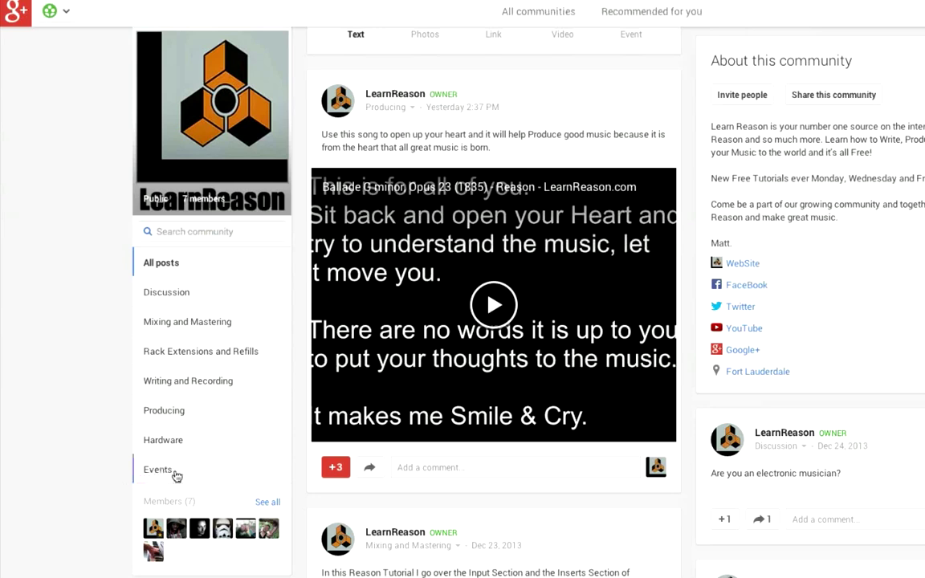